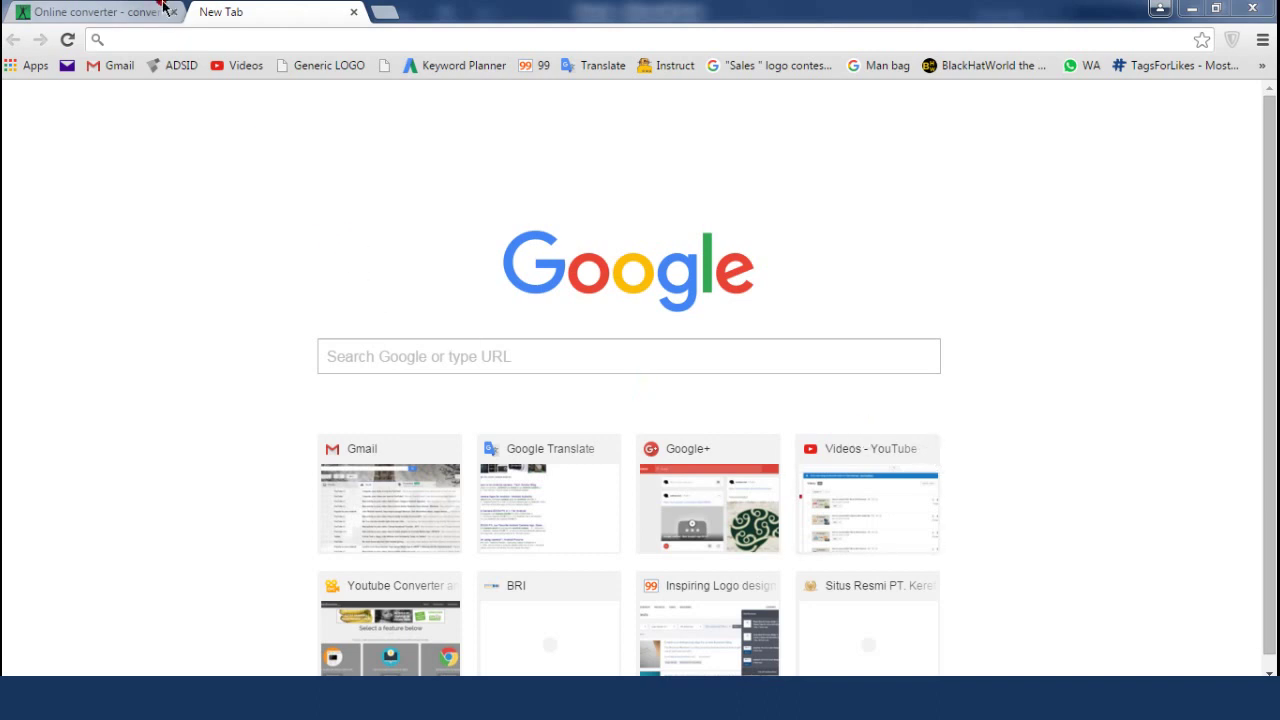
Step: Return to the online-convert.com free file converter tab and check its web address
left_click(158, 8)
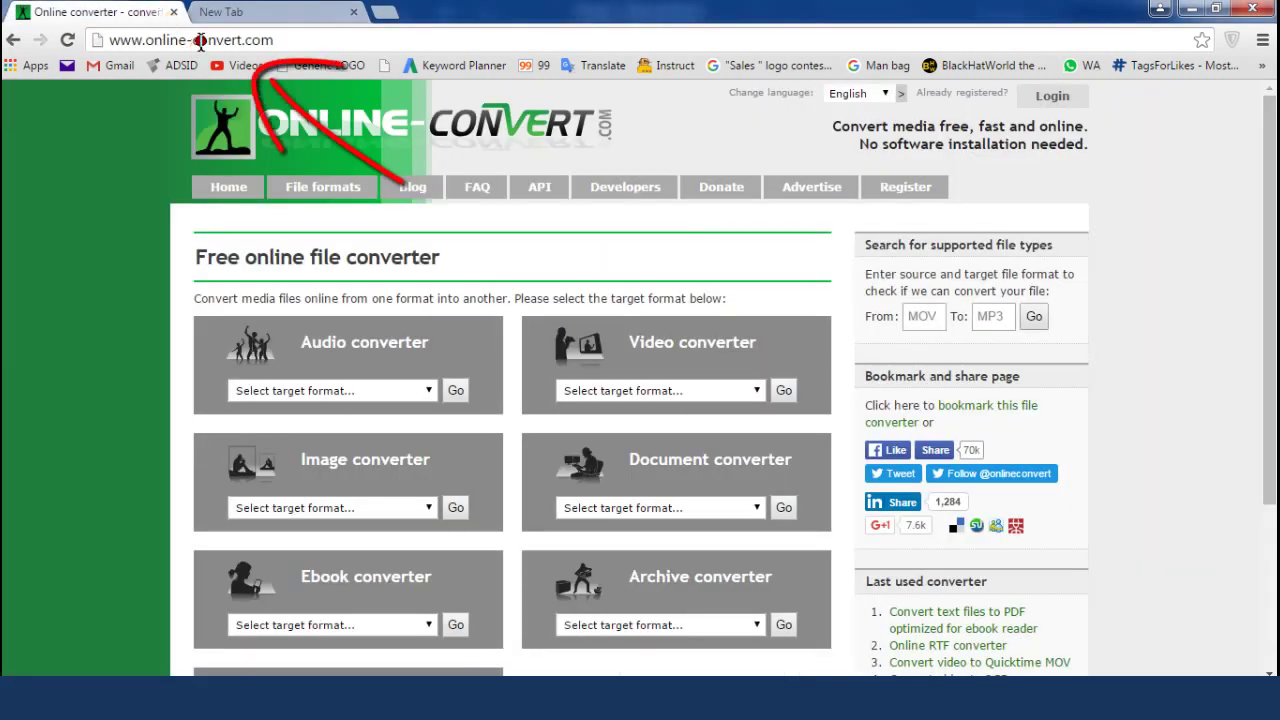
left_click(200, 41)
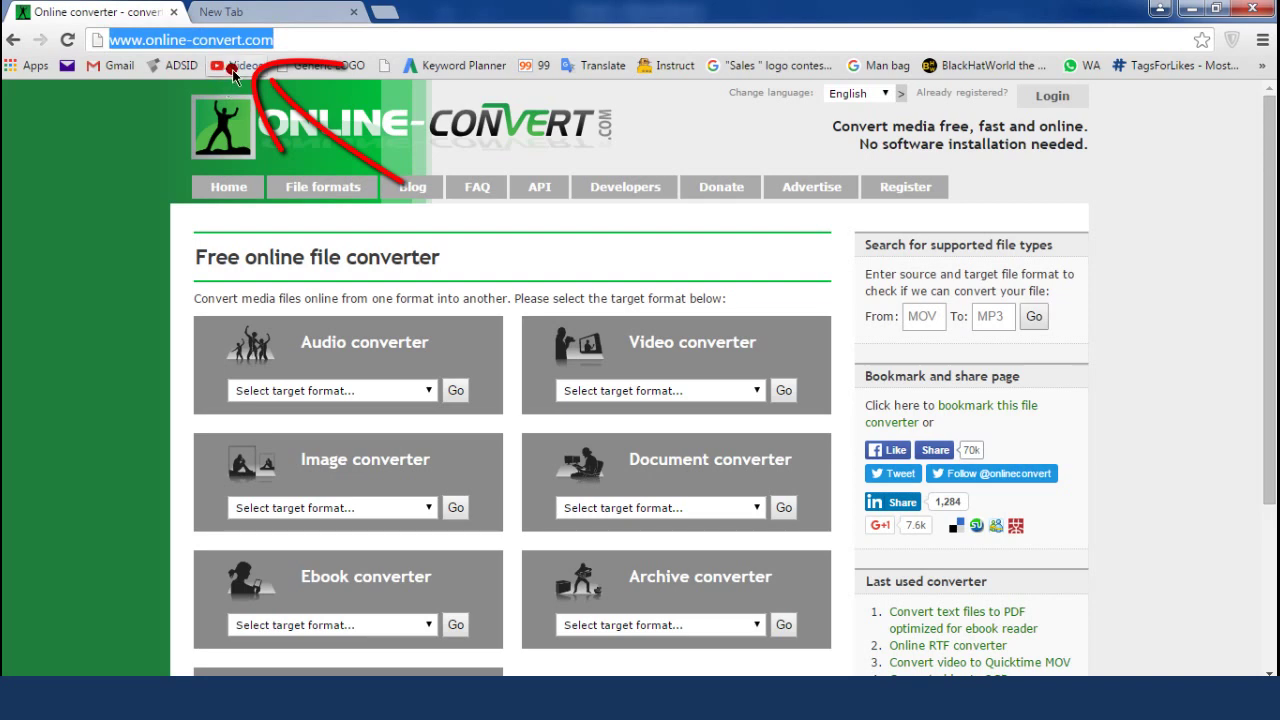
left_click(114, 228)
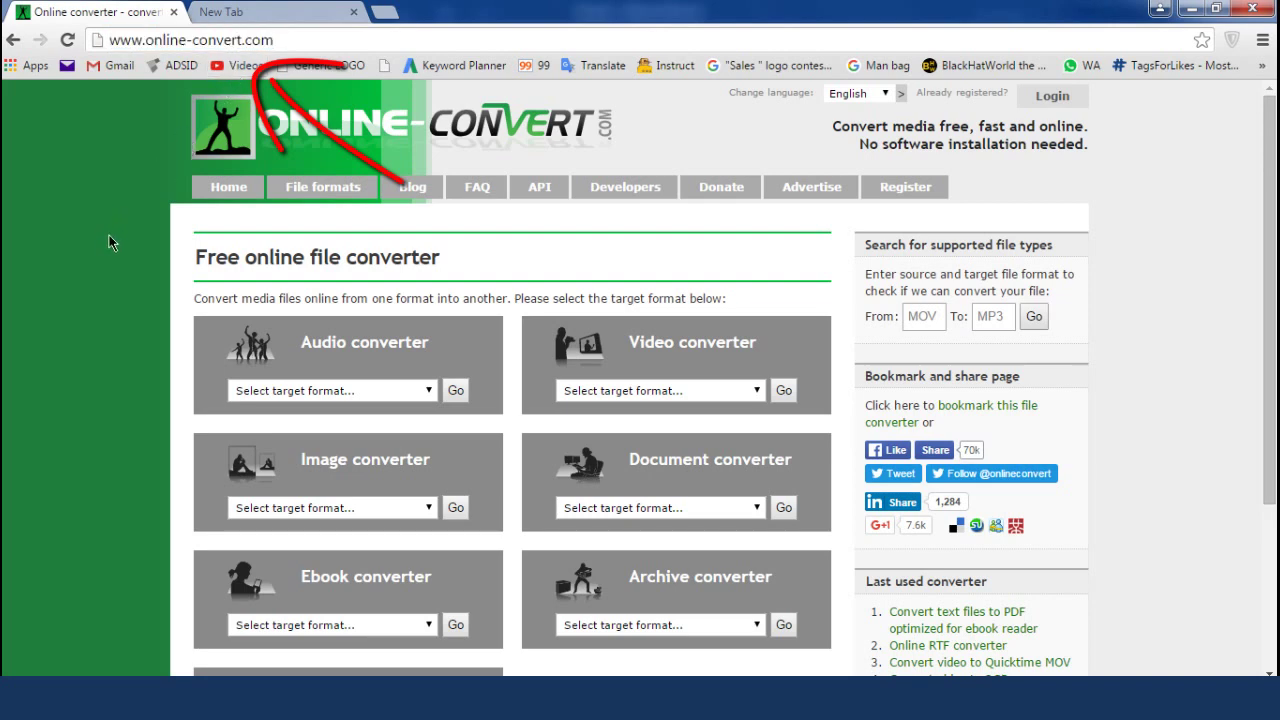
Step: Go to the Image converter and pick Convert to PNG from the sidebar list
left_click(370, 463)
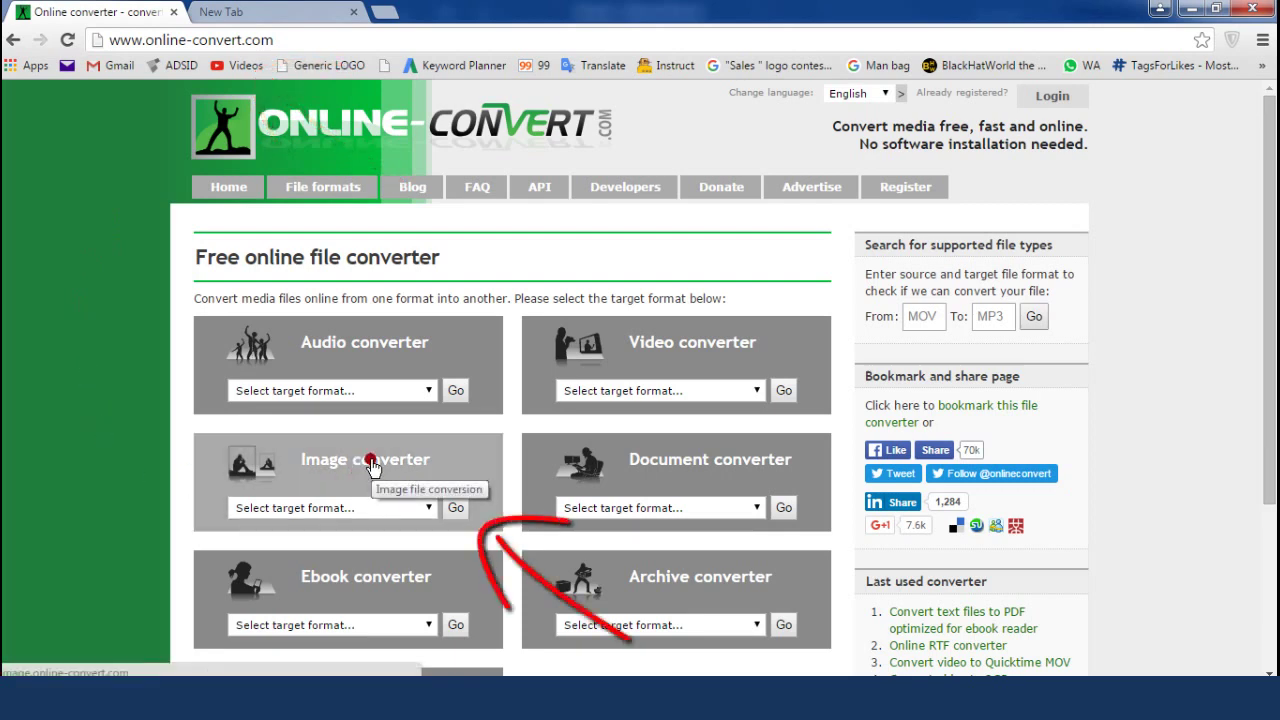
left_click(370, 466)
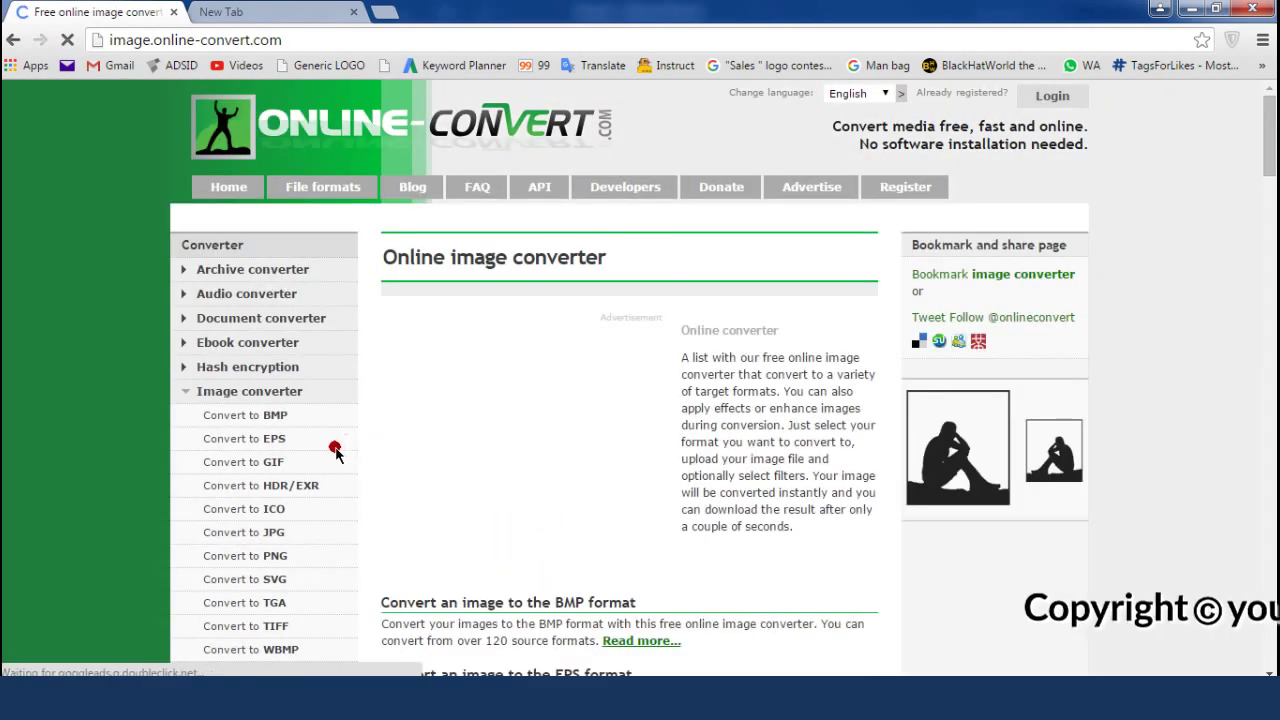
scroll(328, 455, "down", 1)
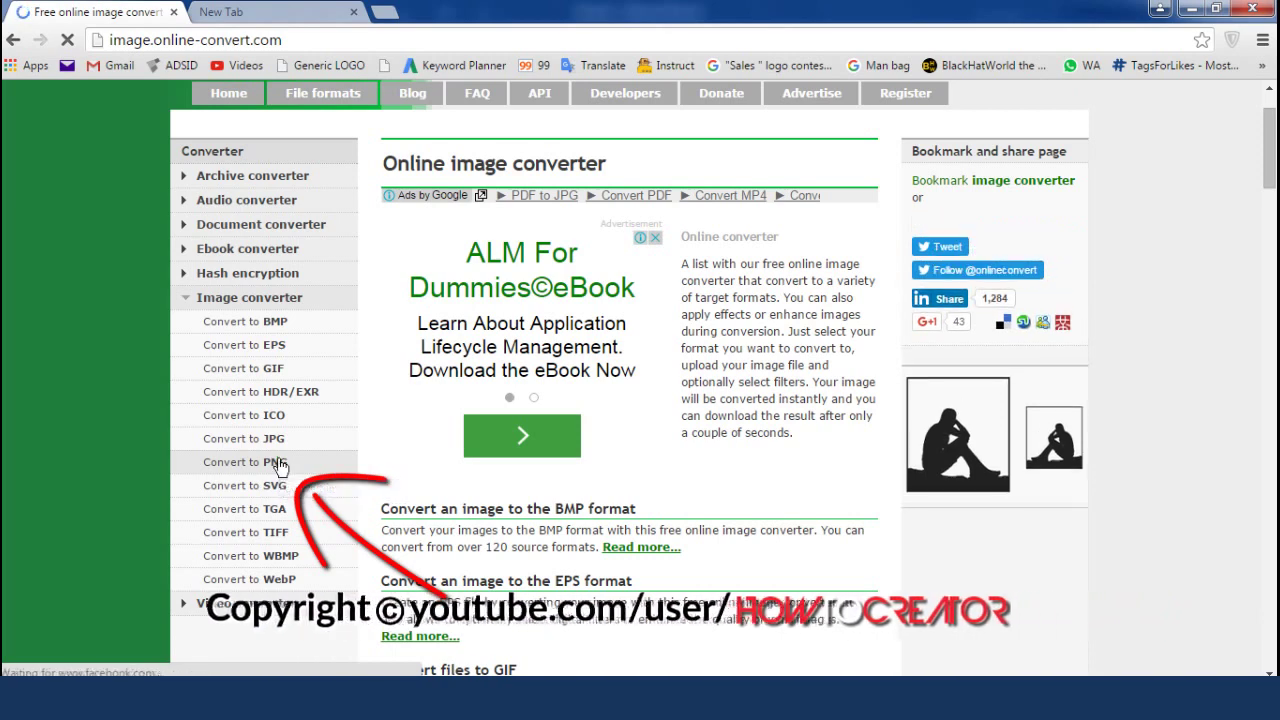
left_click(278, 462)
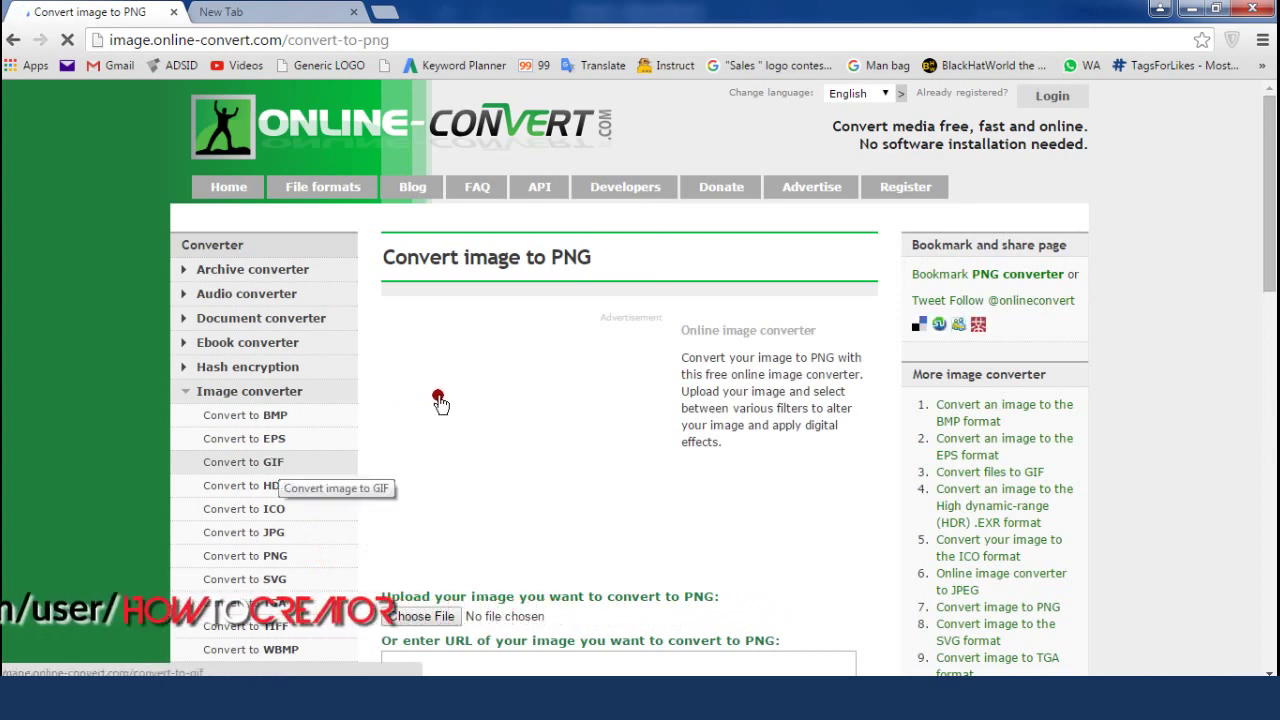
scroll(440, 402, "down", 2)
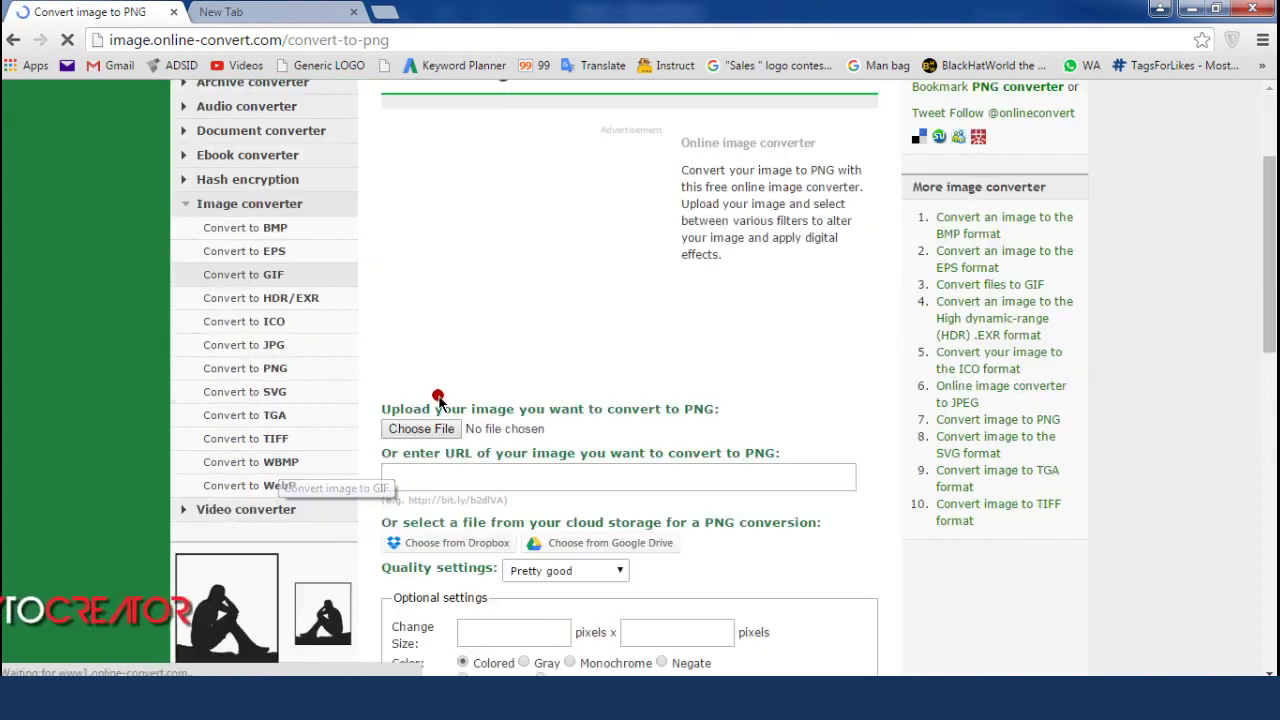
scroll(438, 398, "up", 1)
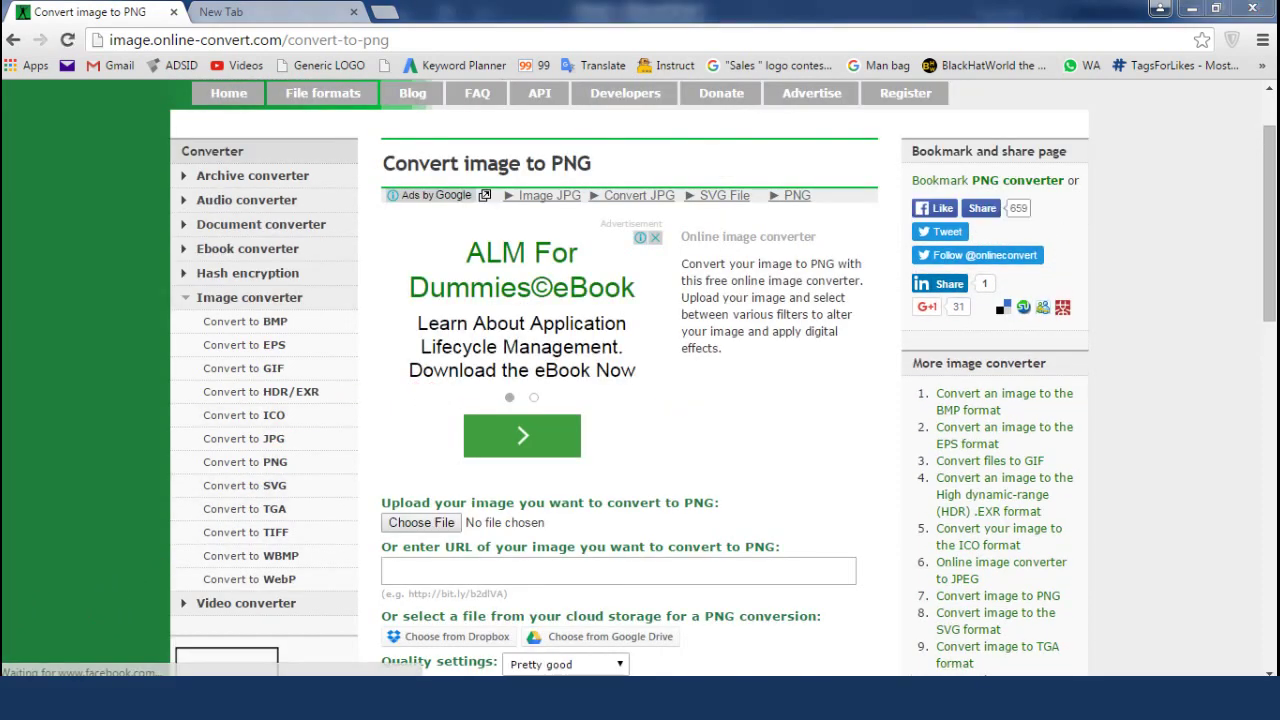
Step: Drag Zeaba Solutions.ai from the image folder onto Online-Convert's PNG upload field
mouse_move(323, 698)
left_click(540, 598)
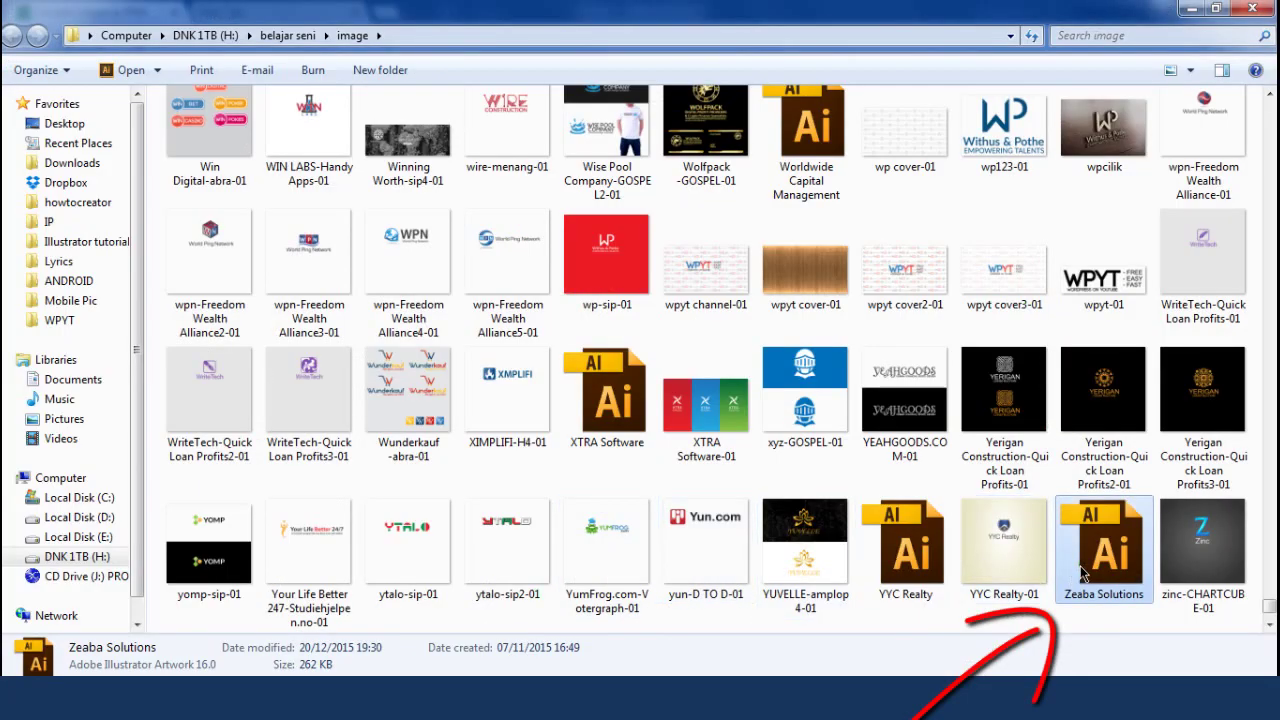
mouse_move(1058, 565)
left_mouse_down()
mouse_move(207, 642)
mouse_move(220, 698)
mouse_move(287, 625)
left_mouse_up()
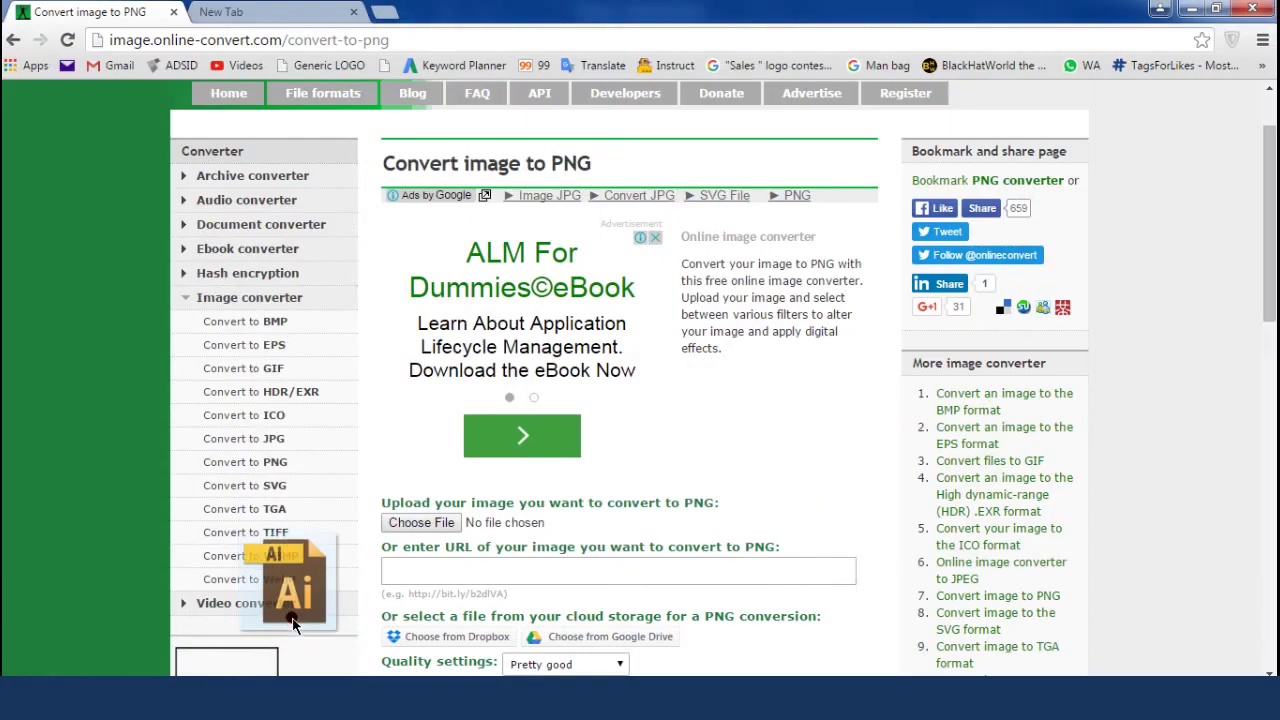
left_click_drag(287, 625, 495, 530)
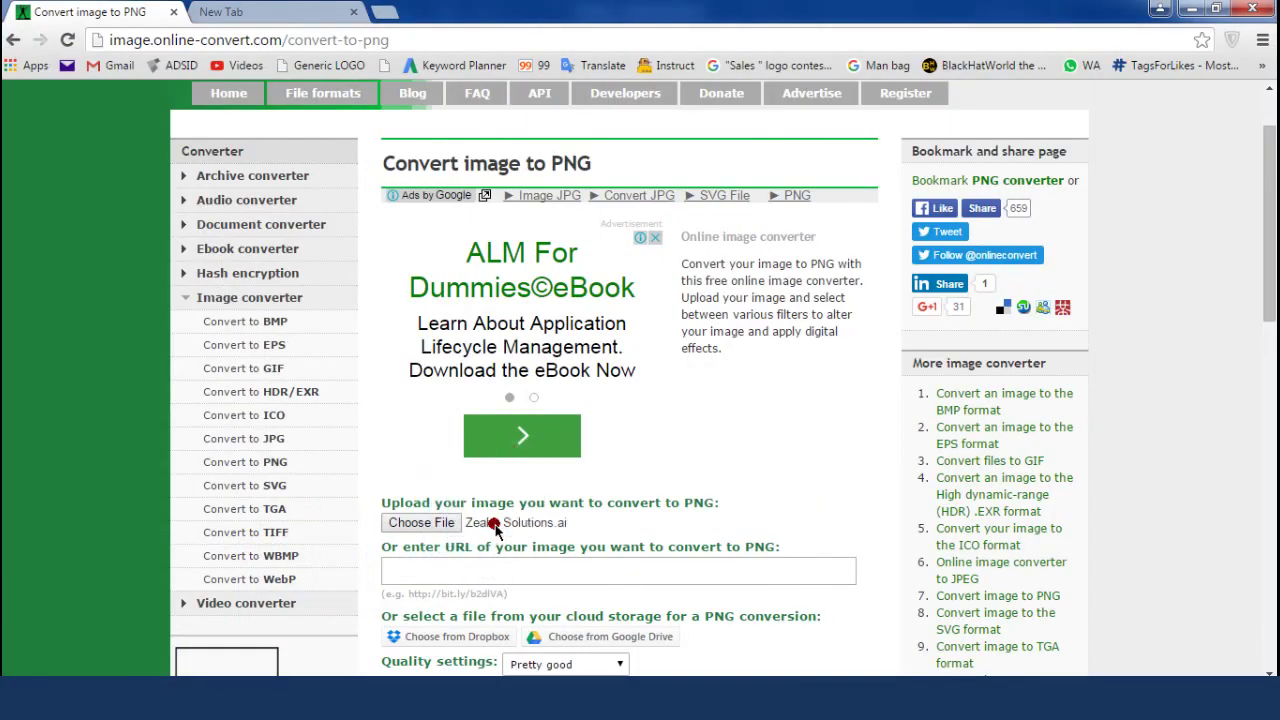
Step: Scroll past Optional settings and run Convert file to produce Zeaba_Solutions.png
scroll(519, 531, "down", 3)
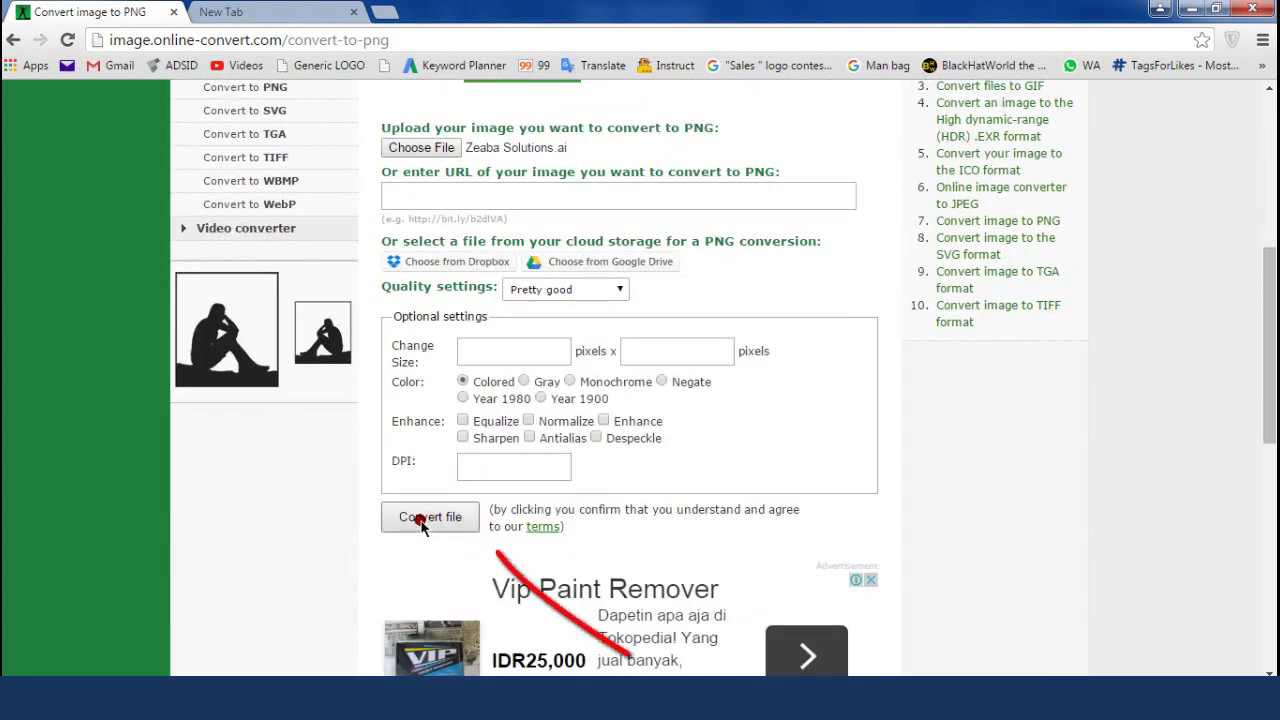
left_click(420, 518)
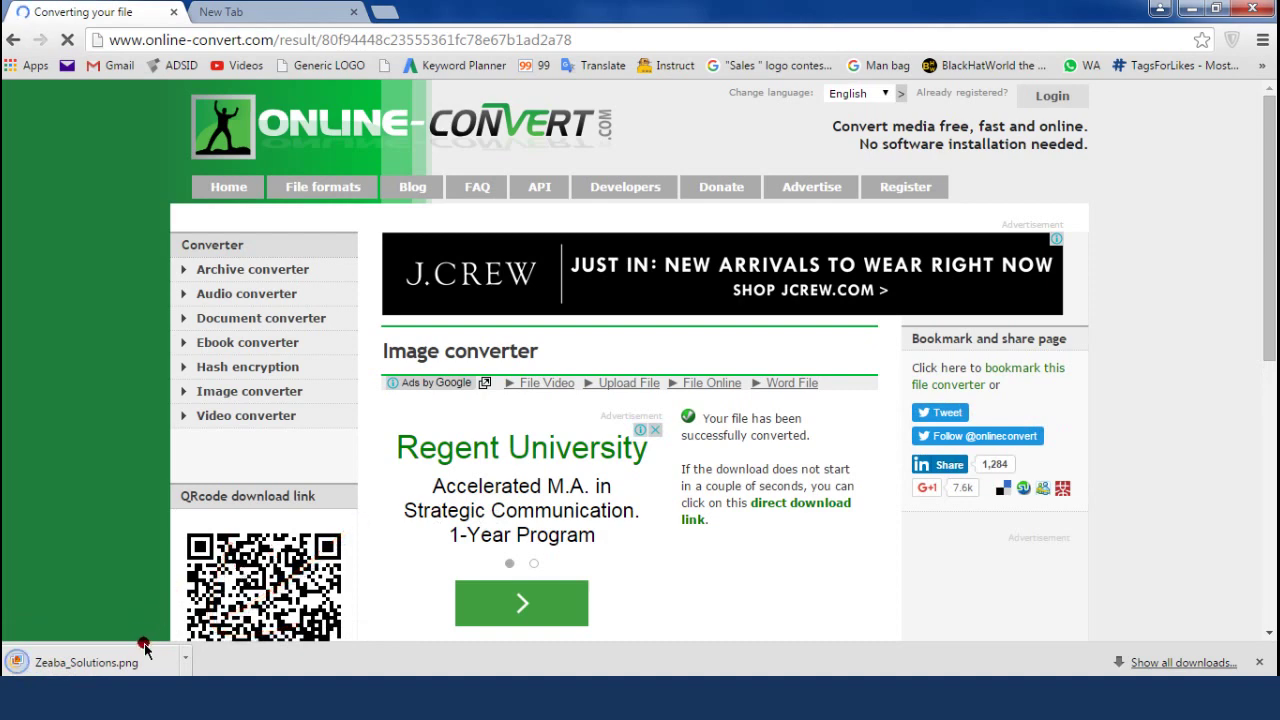
Step: Show the downloaded Zeaba_Solutions.png in its Downloads folder to preview the converted logo
left_click(186, 657)
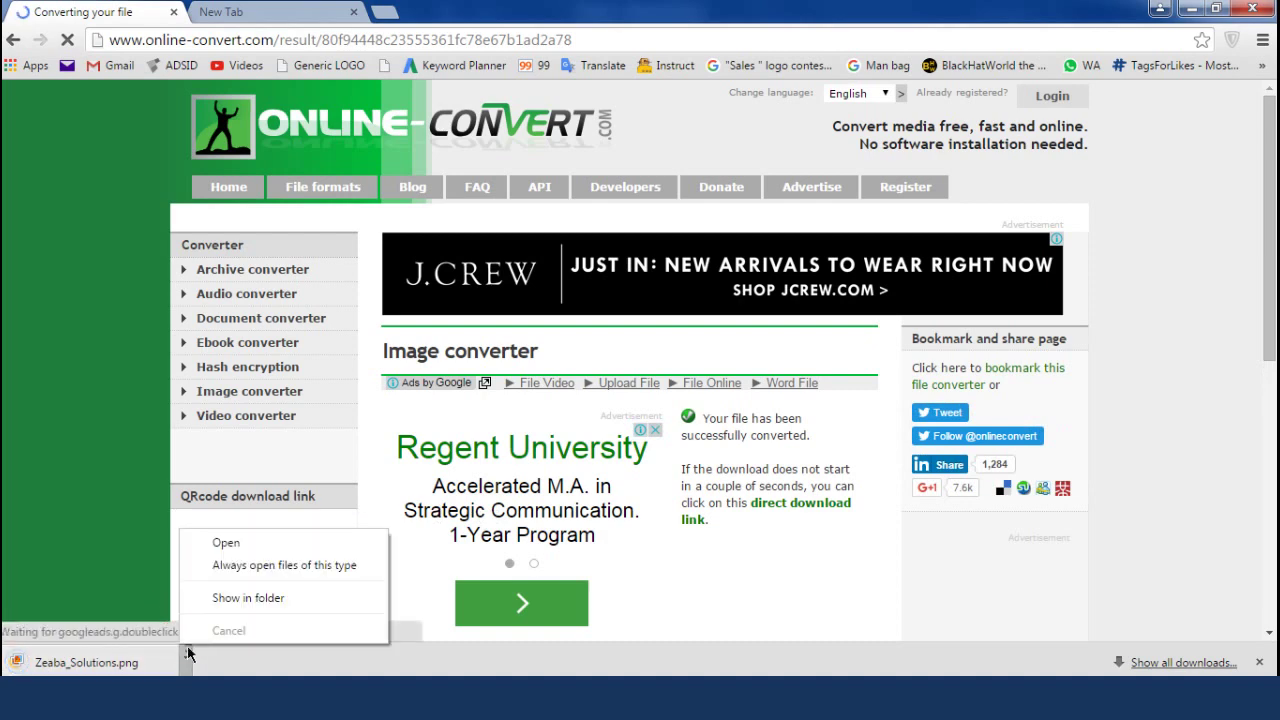
left_click(250, 598)
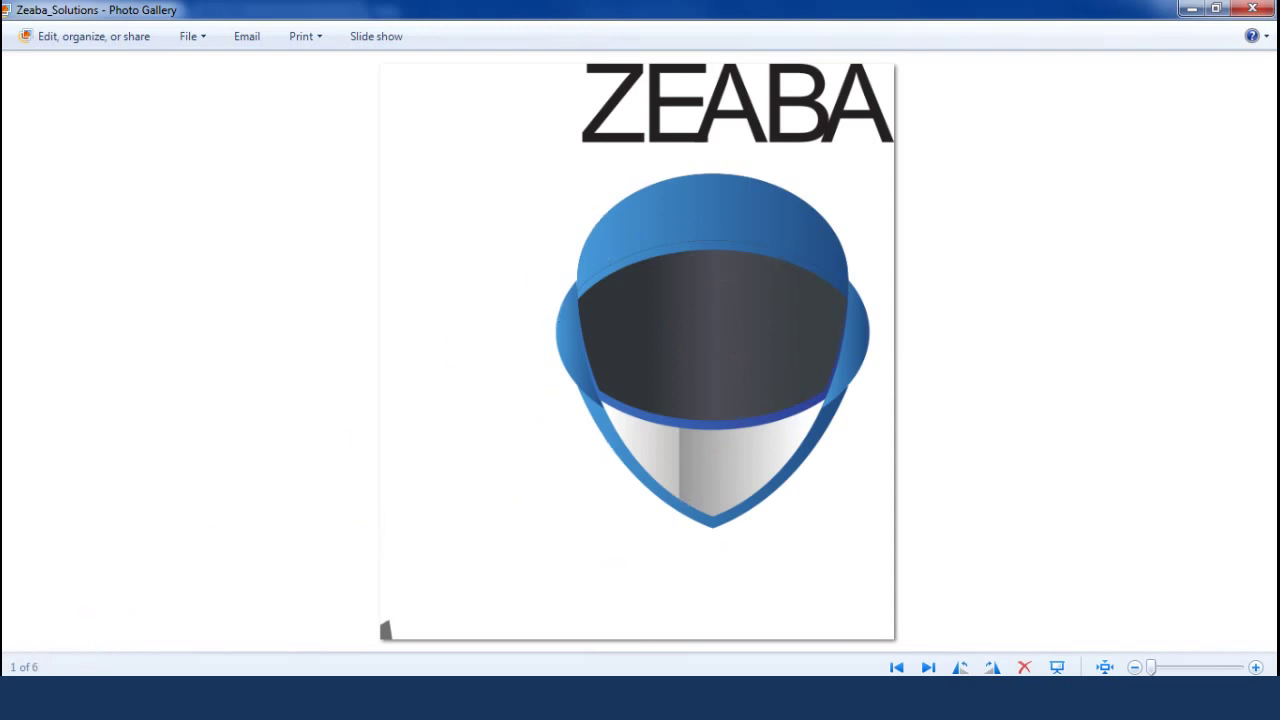
mouse_move(241, 622)
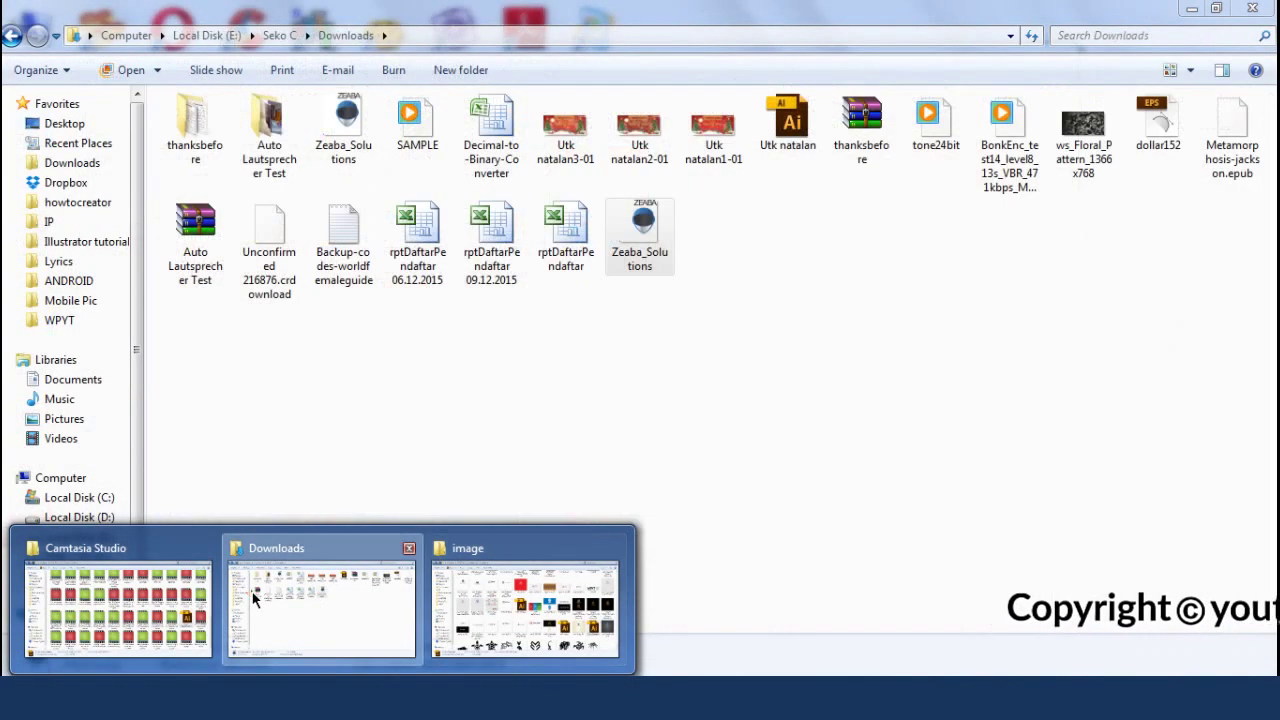
Step: Select Zeaba_Solutions.png in Downloads, then open Zeaba Solutions.ai from the image folder
left_click(330, 605)
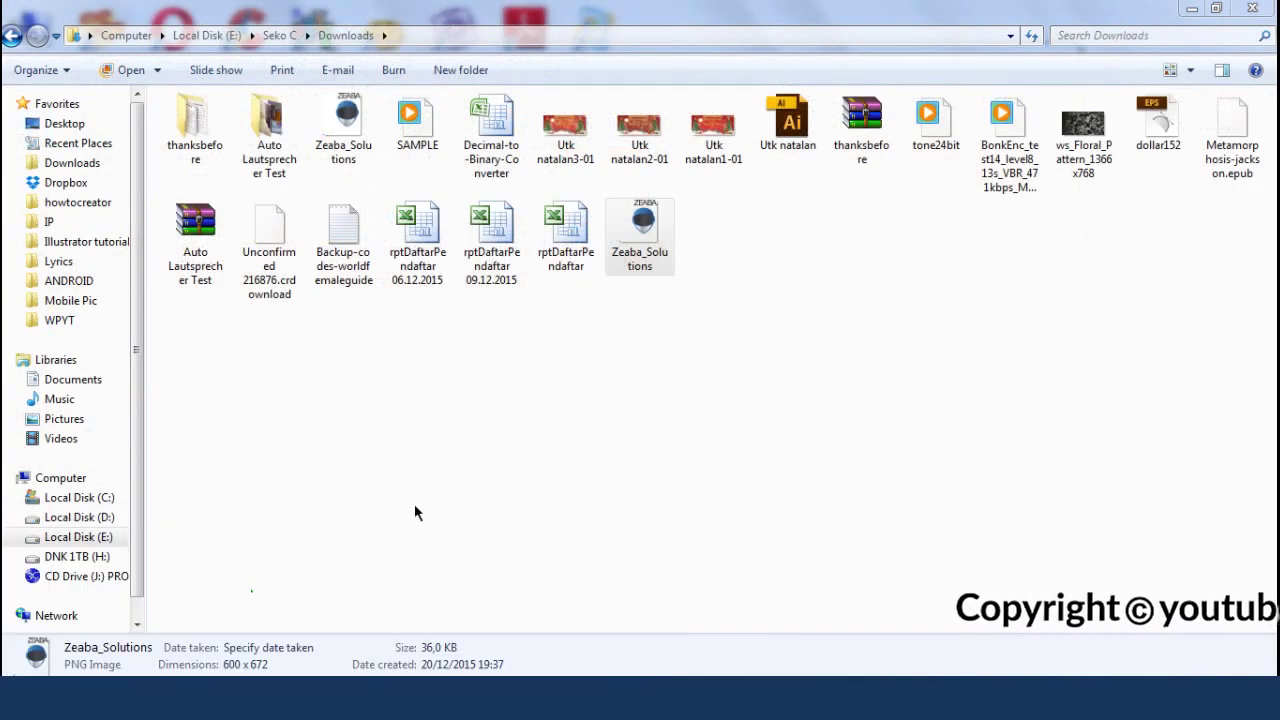
left_click(630, 242)
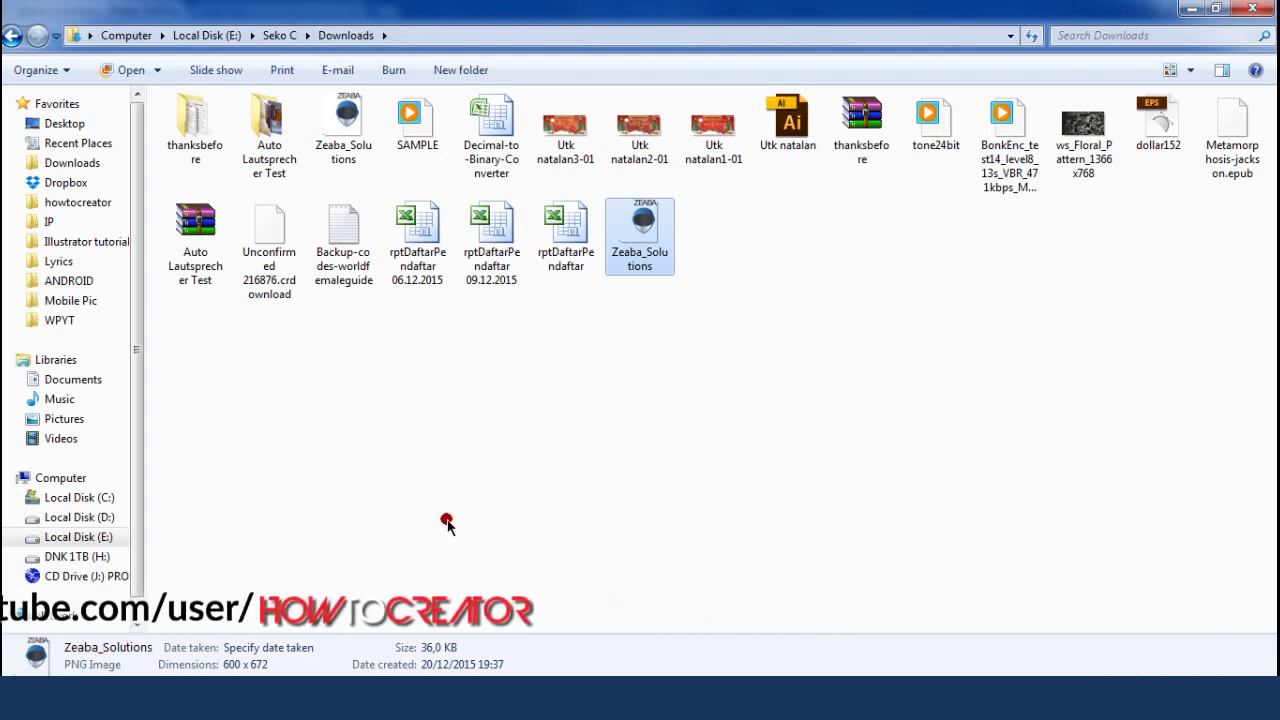
left_click(80, 700)
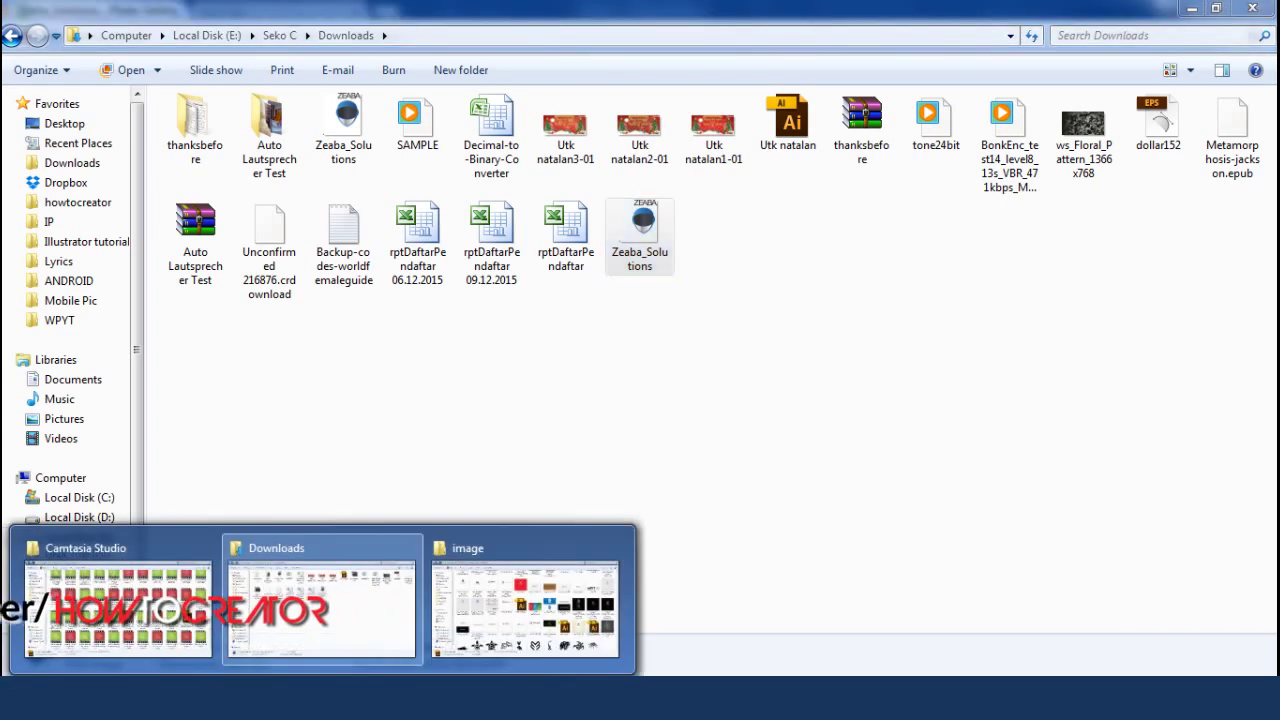
left_click(495, 598)
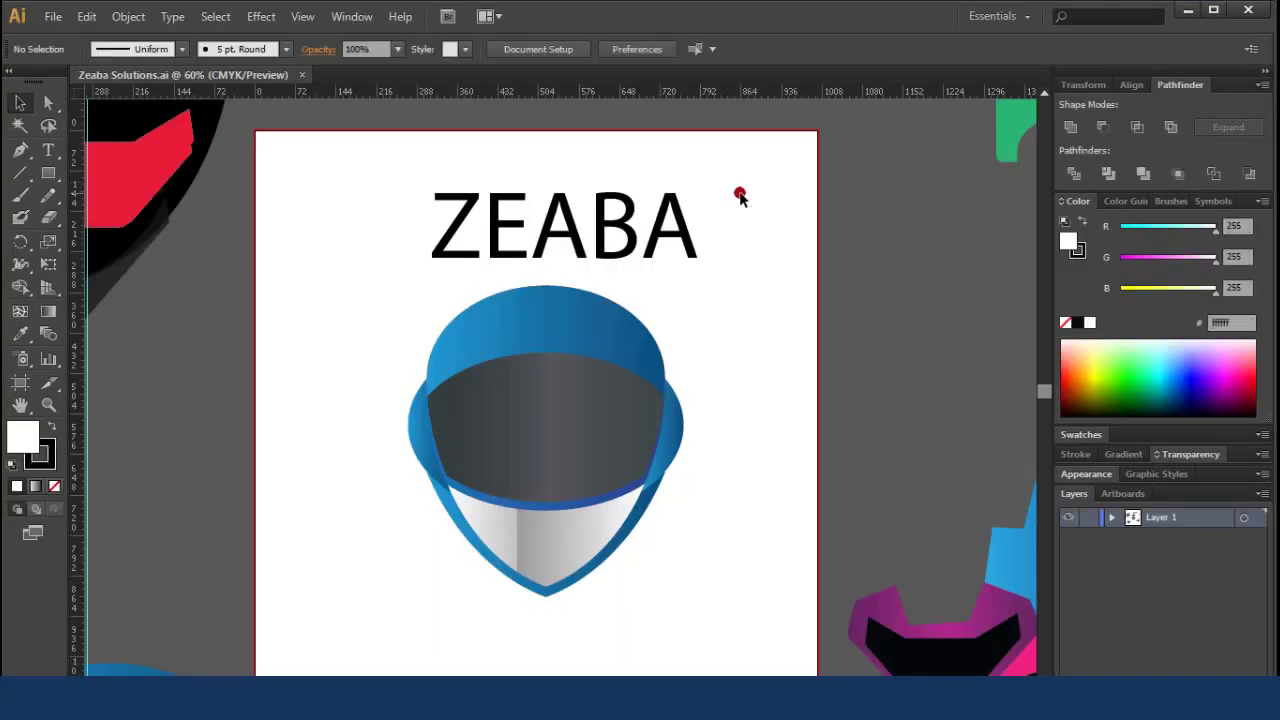
Step: Maximize Illustrator and select the helmet's blue dome and the ZEABA text to inspect them
left_click(1210, 18)
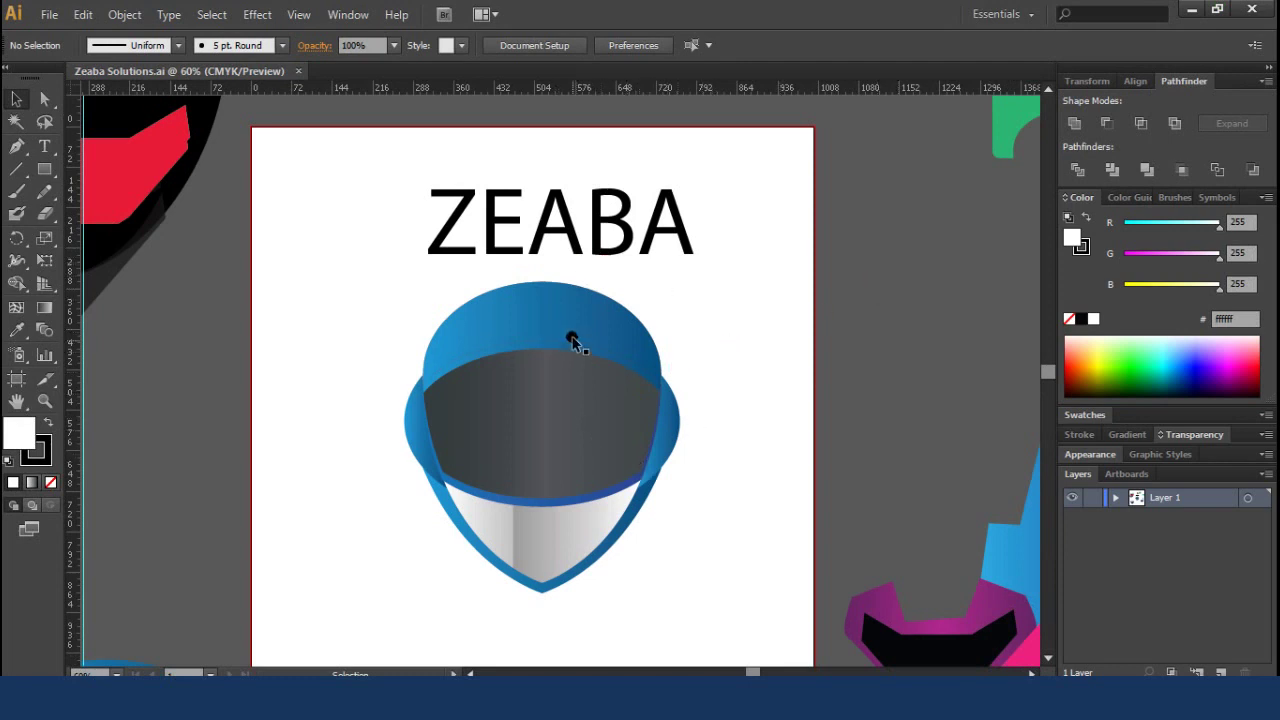
scroll(572, 336, "down", 1)
scroll(570, 332, "down", 2)
scroll(570, 330, "up", 3)
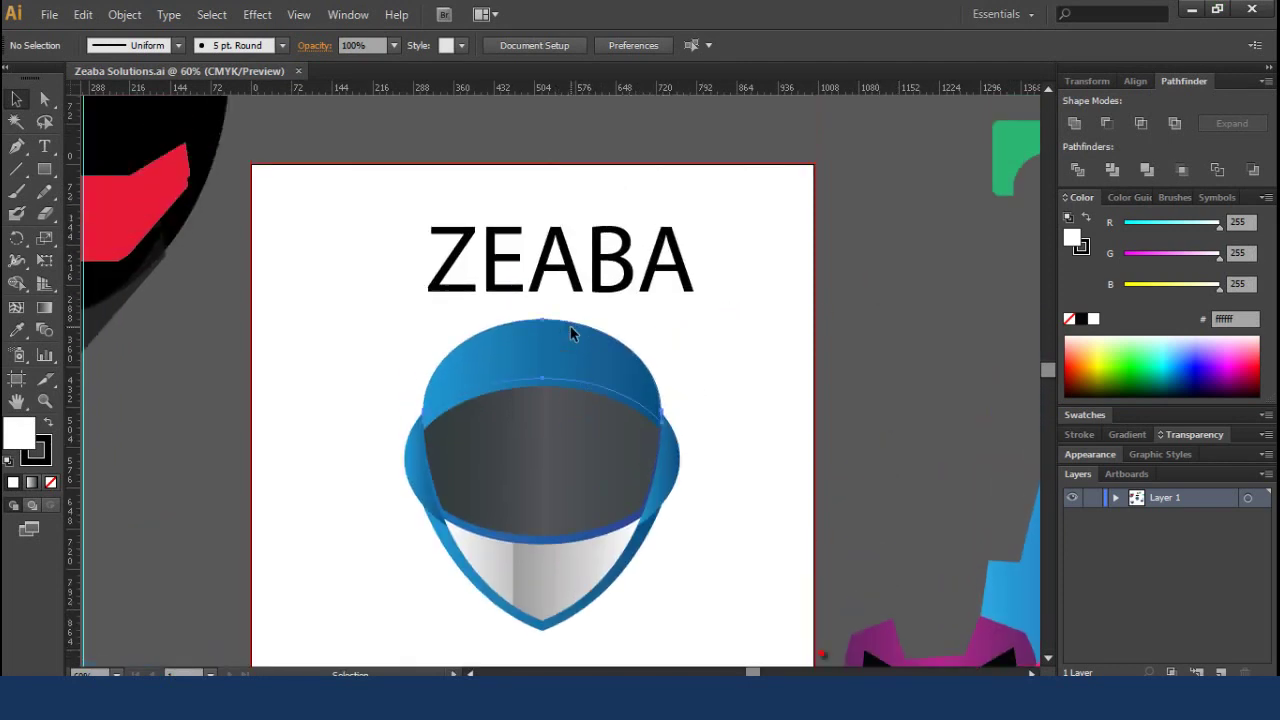
left_click(569, 326)
left_click(612, 234)
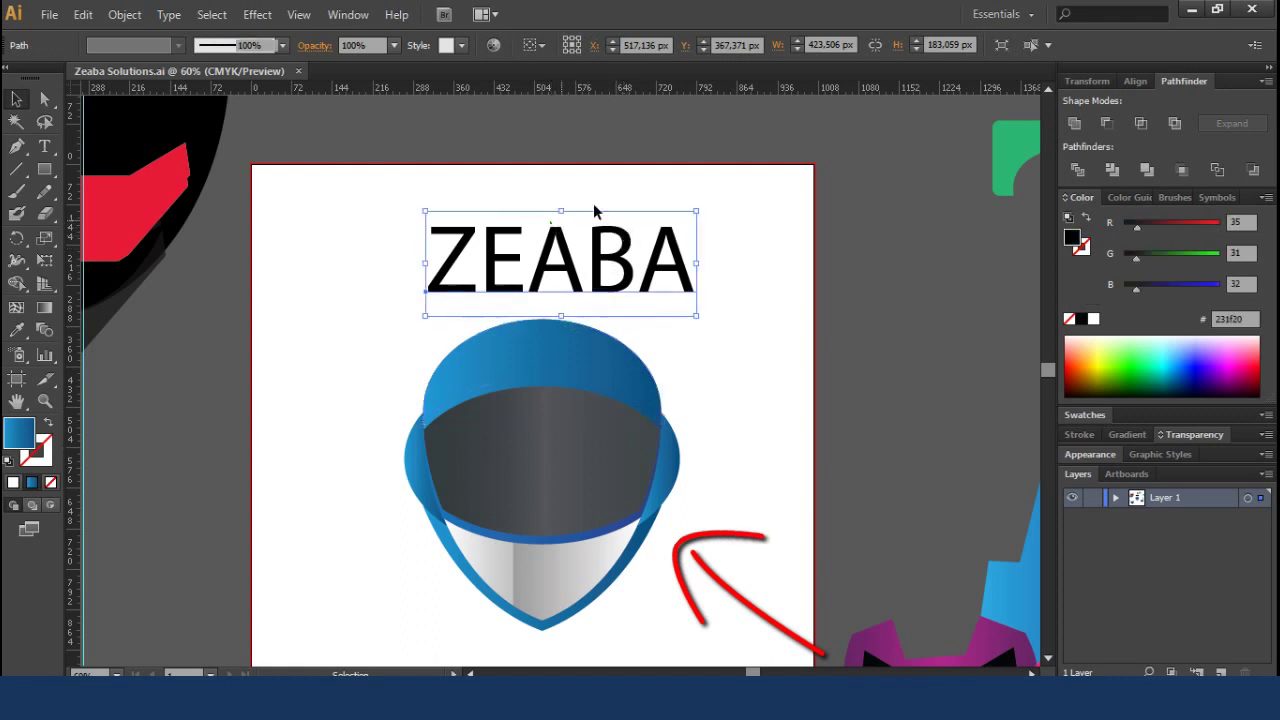
left_click(565, 180)
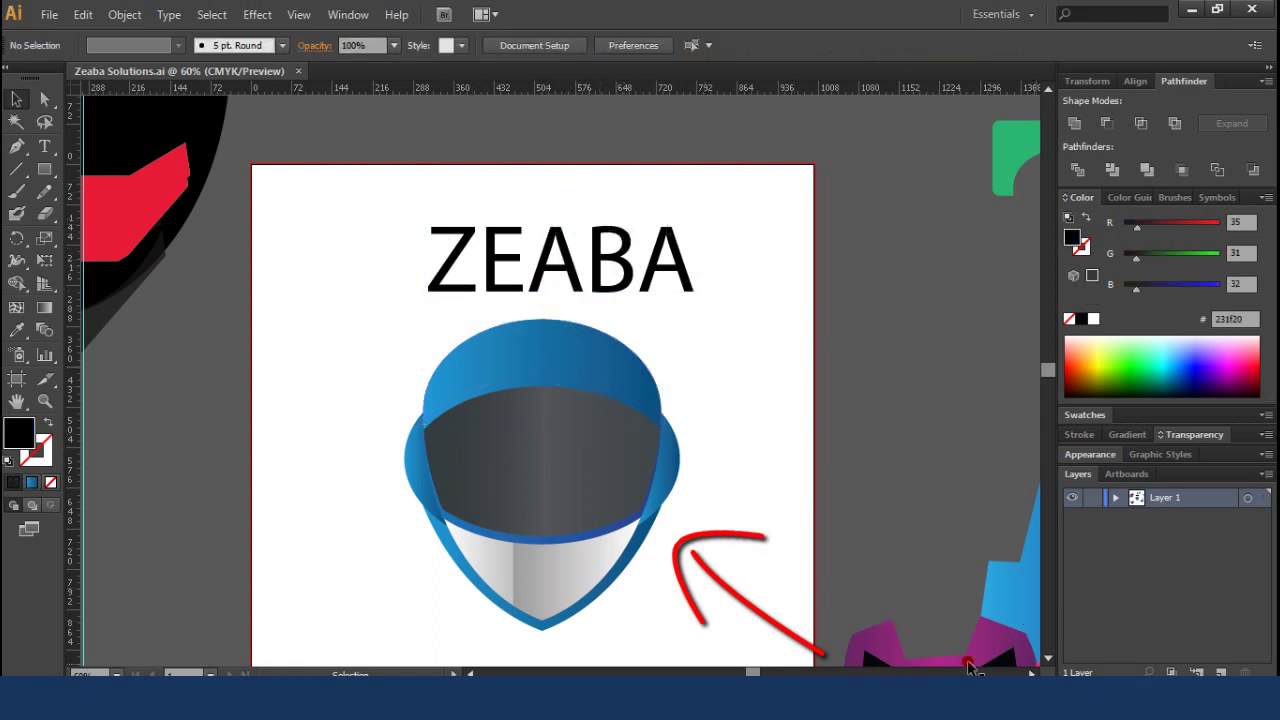
left_click(956, 698)
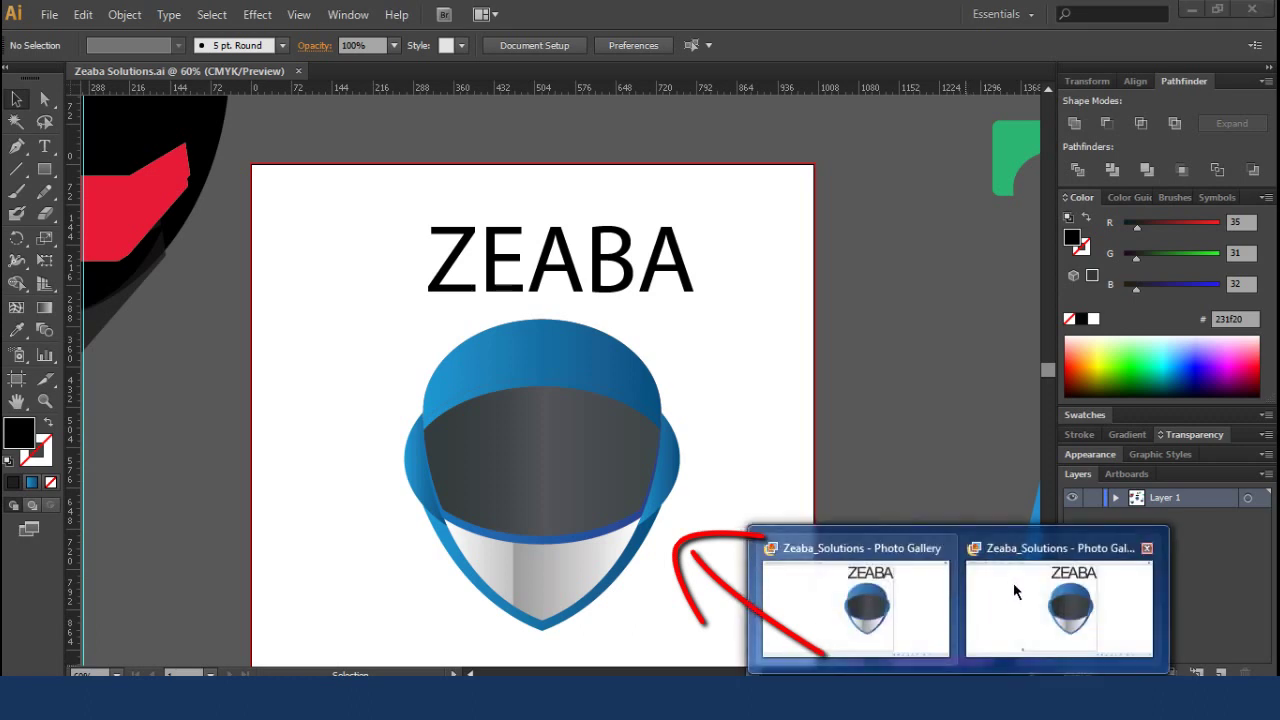
Step: Bring the converted Zeaba_Solutions image in Photo Gallery to the front
left_click(1014, 590)
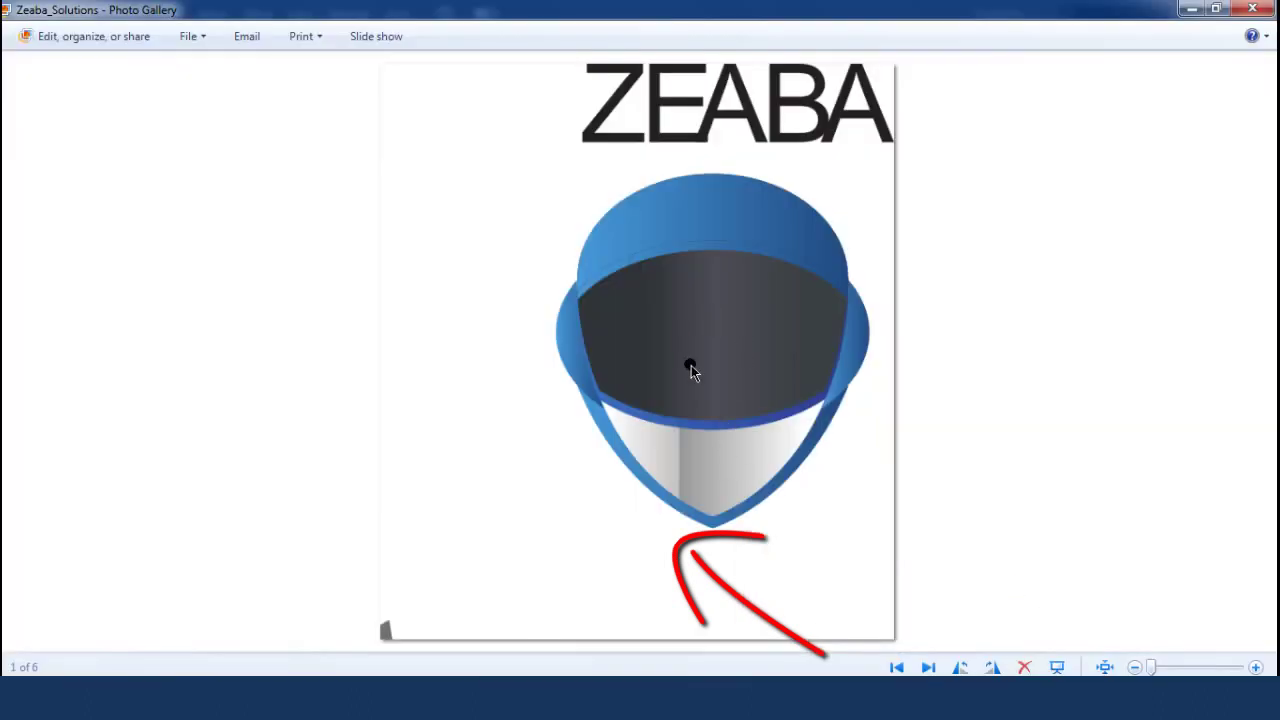